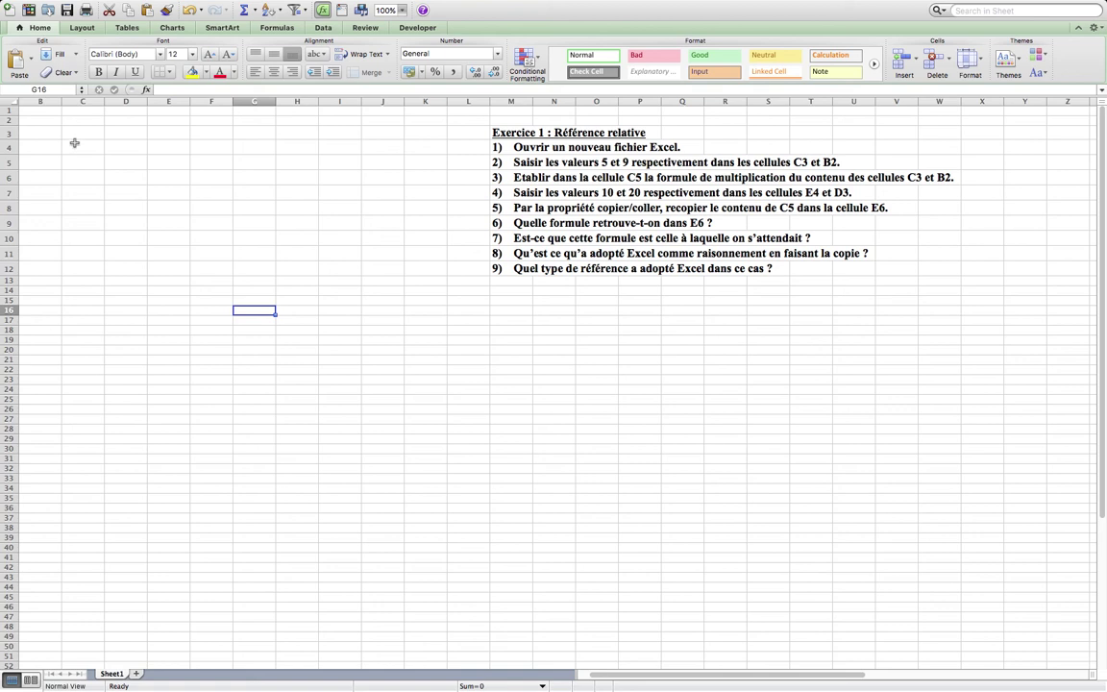
# Step: Enter the value 5 in cell C3 and the value 9 in cell B2
pyautogui.click(77, 134)
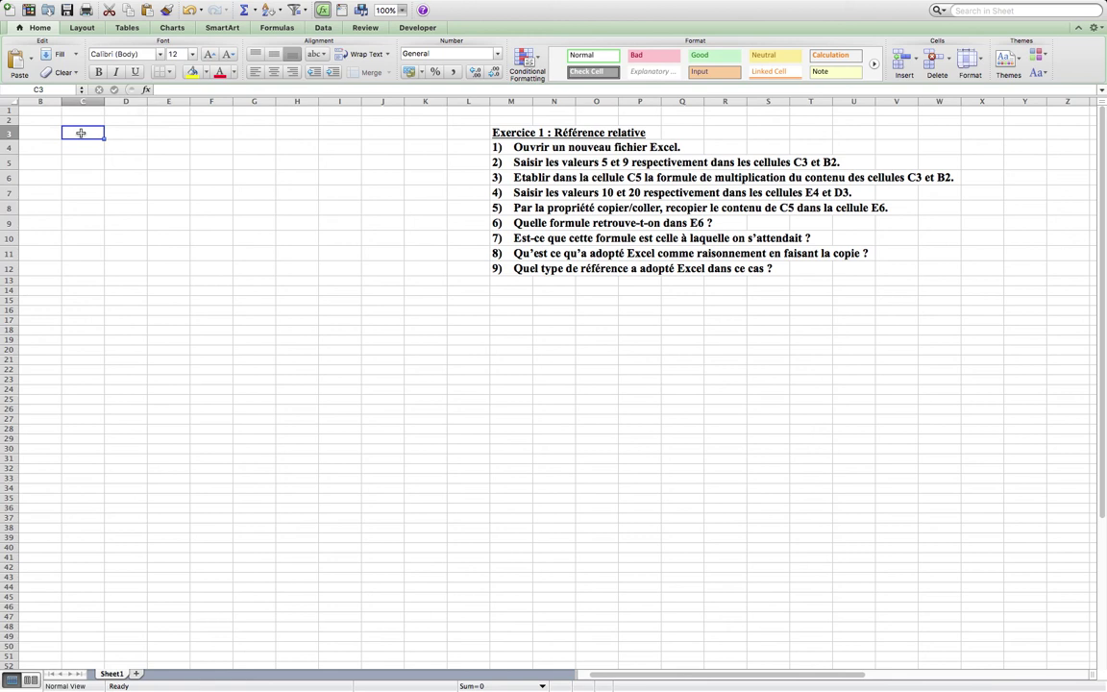
pyautogui.write('5')
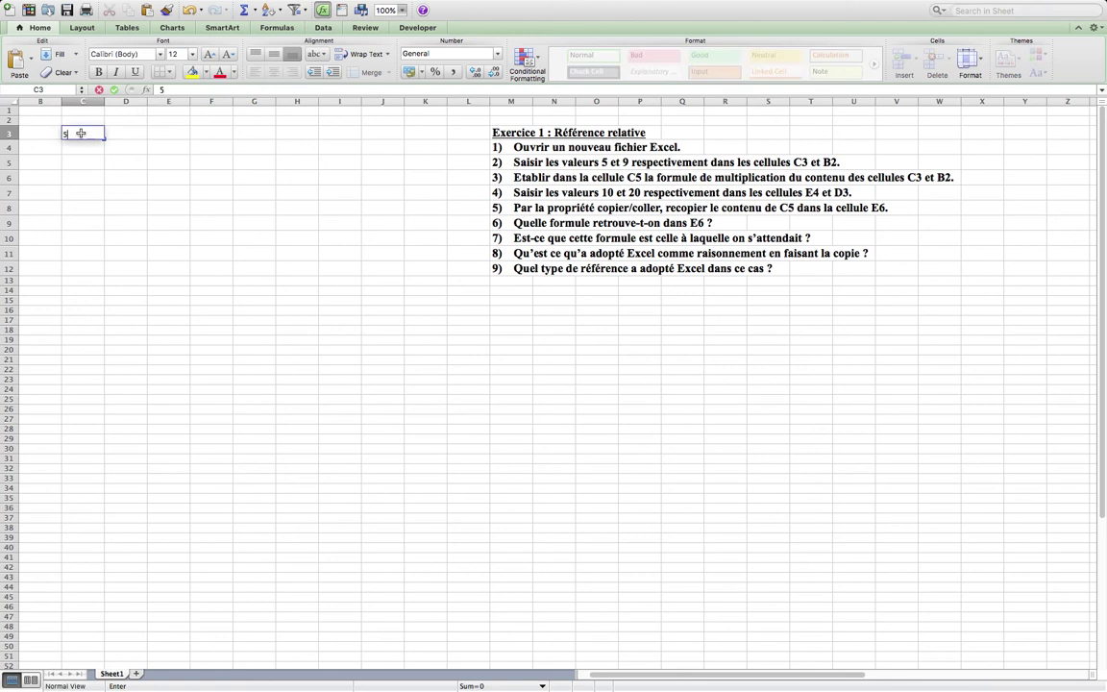
pyautogui.click(39, 122)
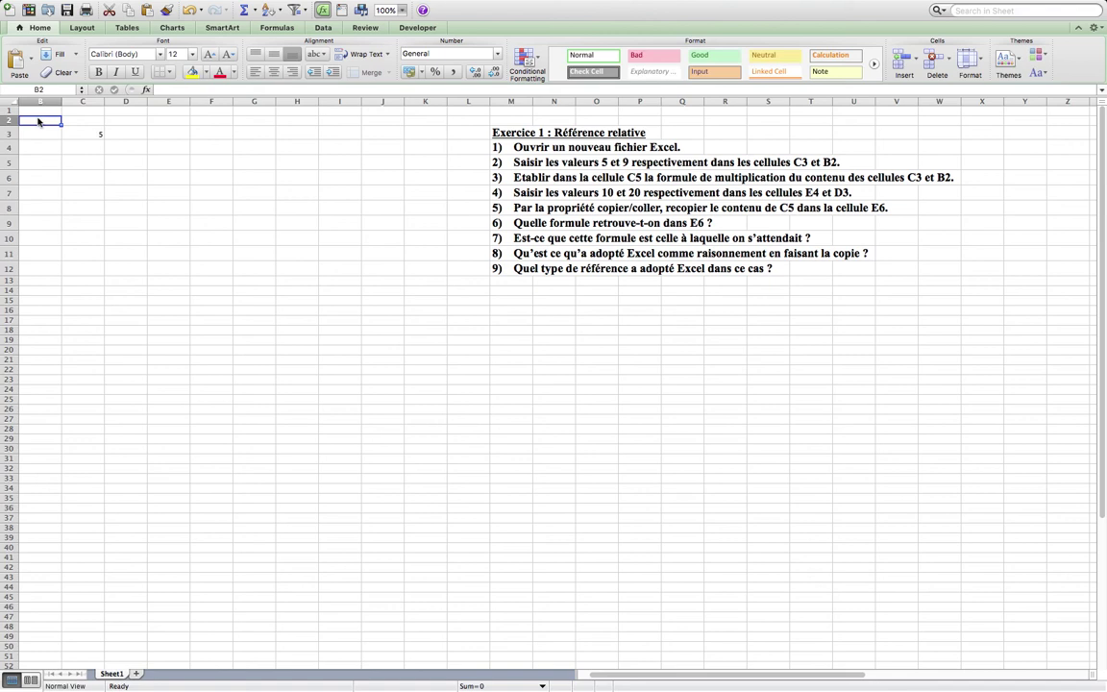
pyautogui.write('9')
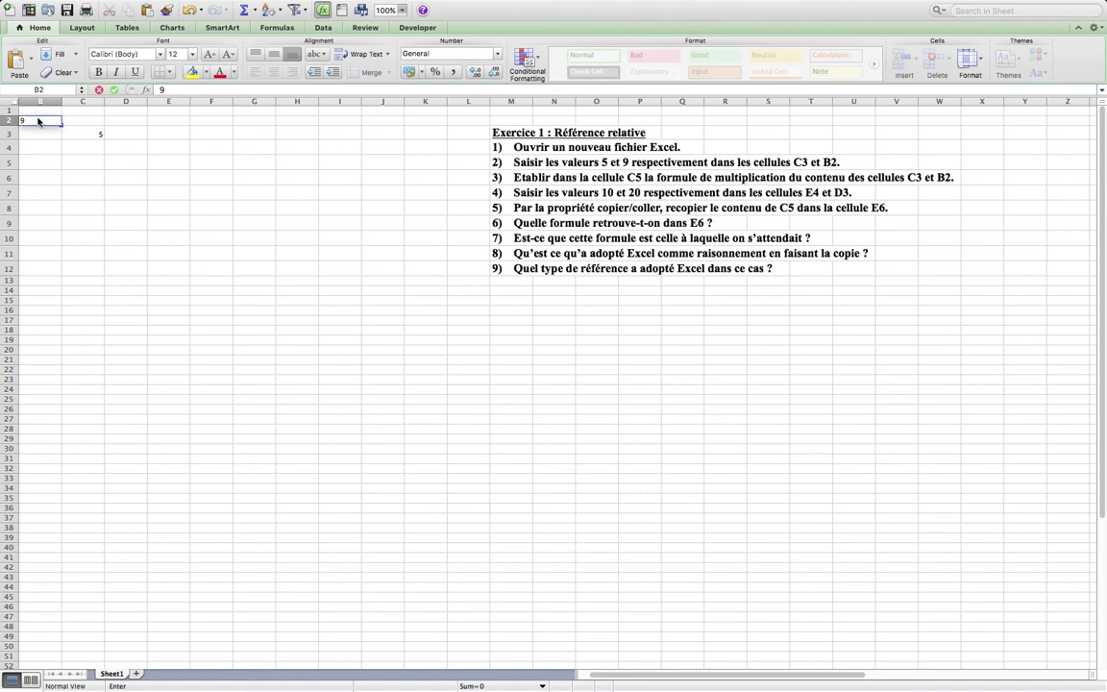
# Step: Enter the multiplication formula =B2*C3 in cell C5
pyautogui.click(87, 162)
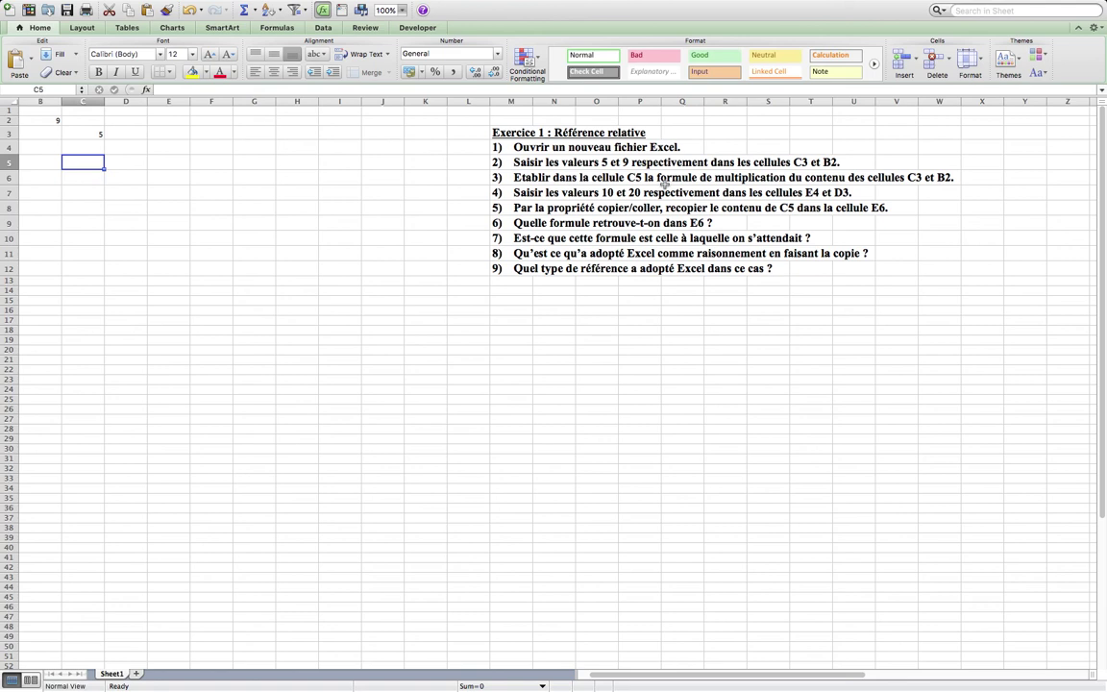
pyautogui.click(91, 163)
pyautogui.write('=')
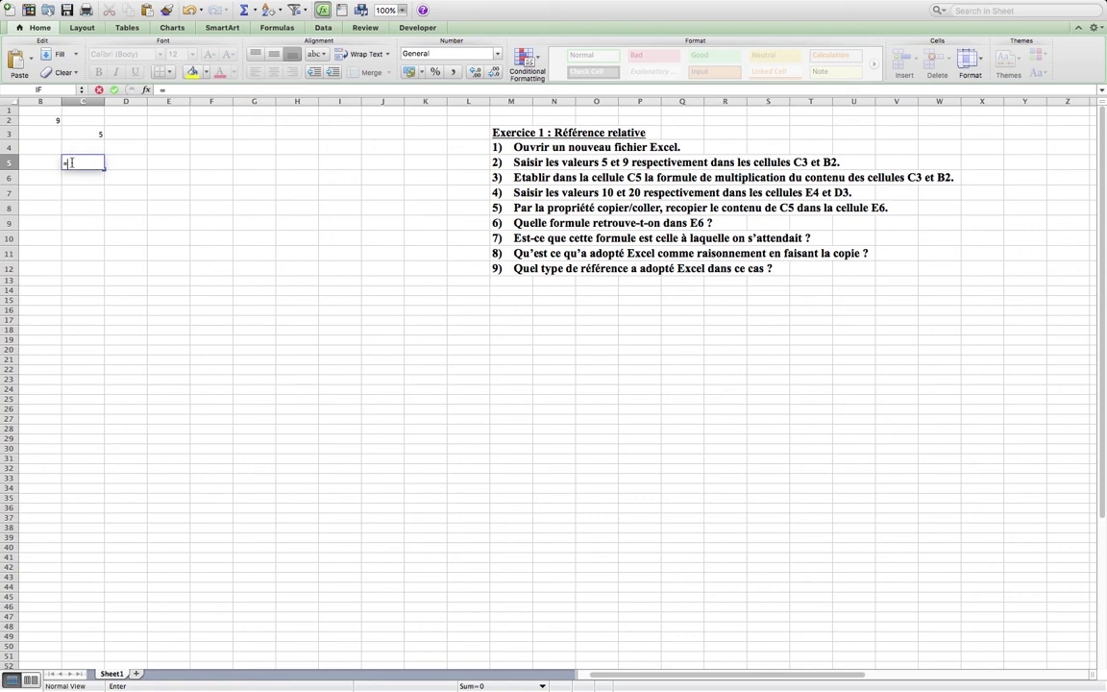
pyautogui.click(49, 120)
pyautogui.write('*')
pyautogui.click(87, 133)
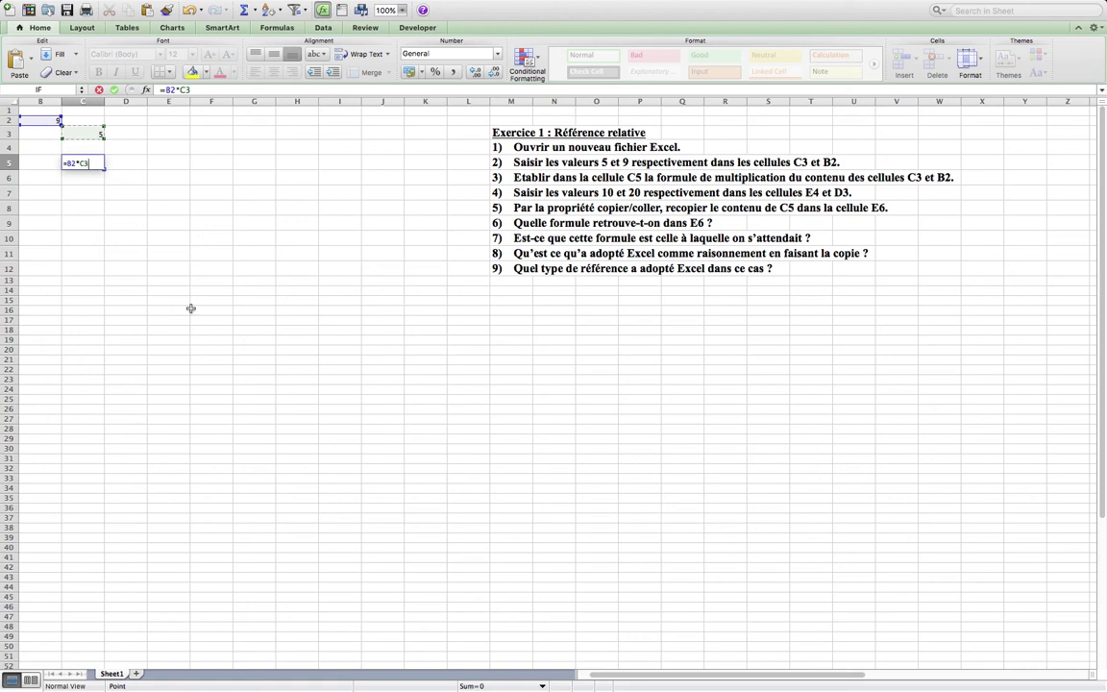
pyautogui.press('Return')
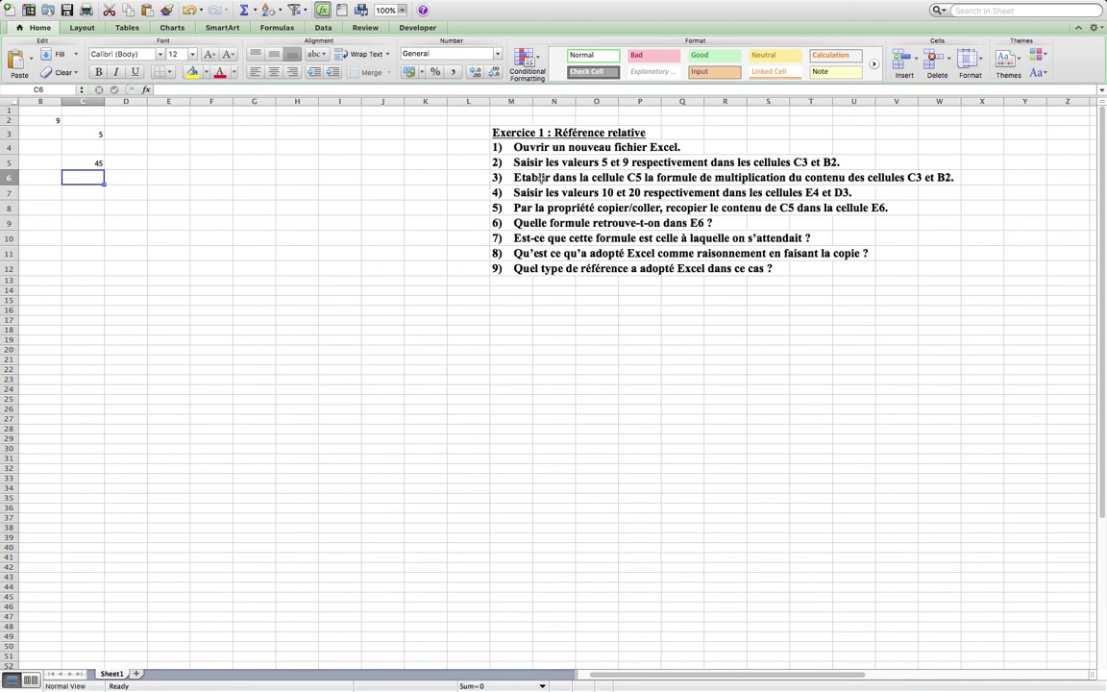
# Step: Enter the value 10 in cell E4 and the value 20 in cell D3
pyautogui.click(177, 146)
pyautogui.write('10')
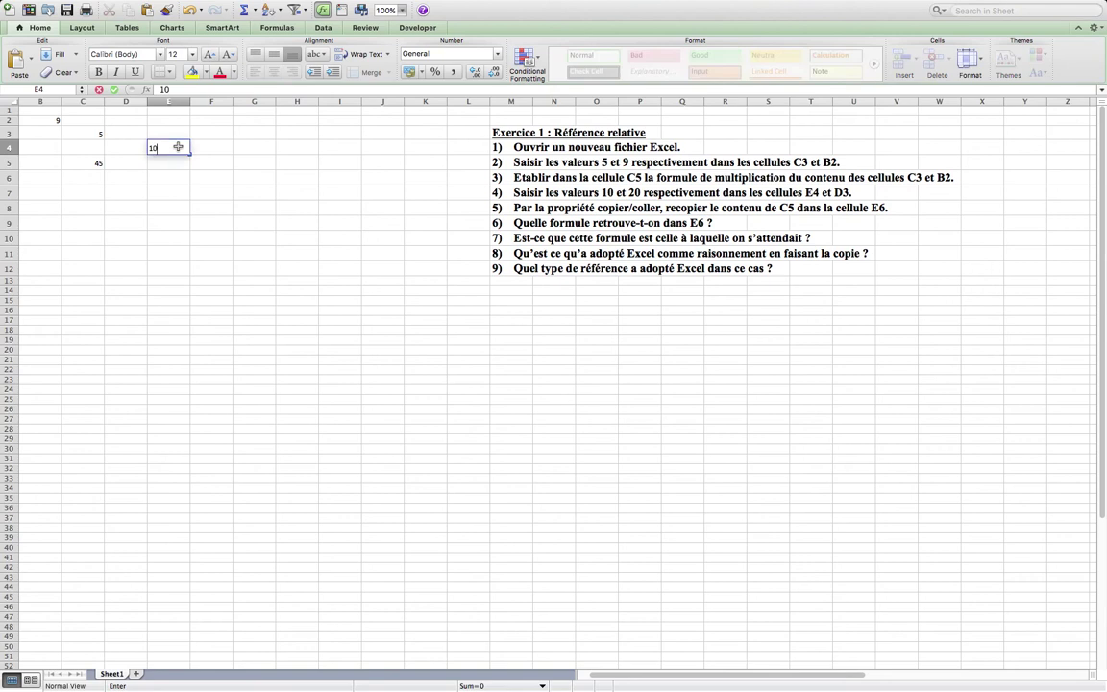
pyautogui.press('Left')
pyautogui.press('Up')
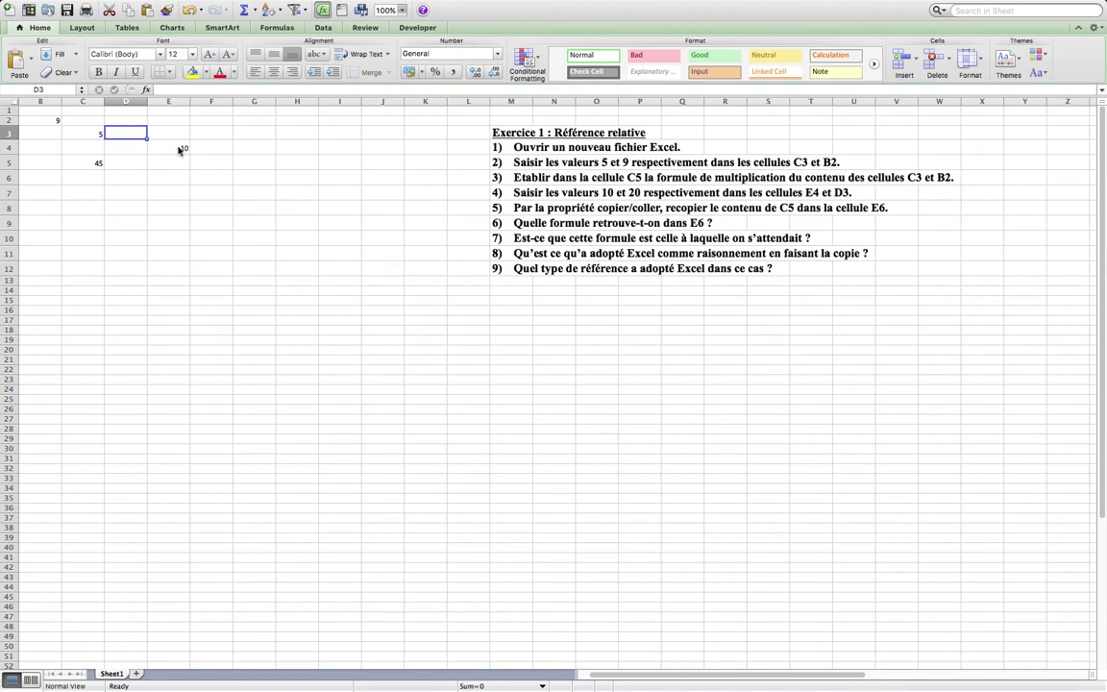
pyautogui.write('20')
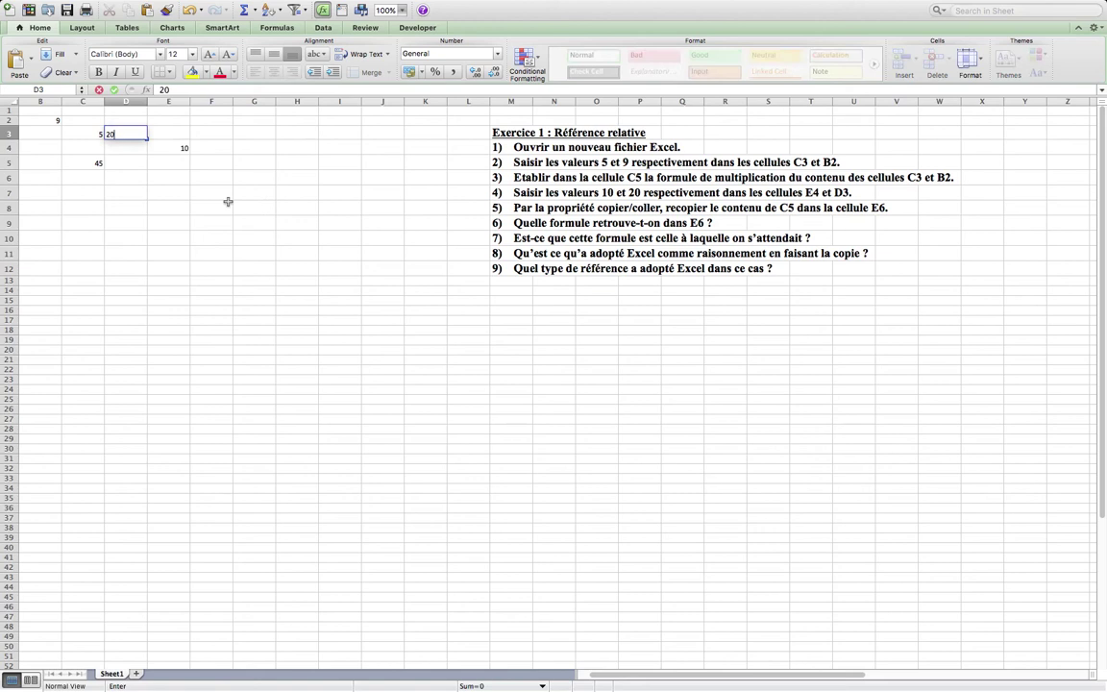
pyautogui.click(180, 178)
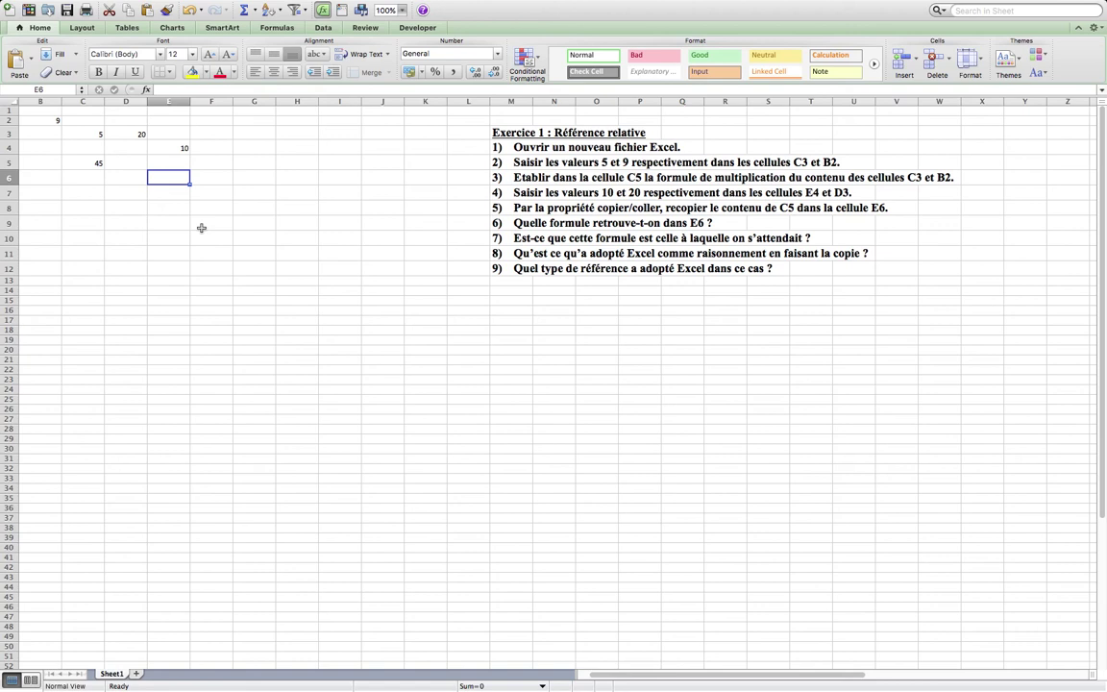
# Step: Copy the contents of cell C5 and paste them into cell E6
pyautogui.click(96, 164)
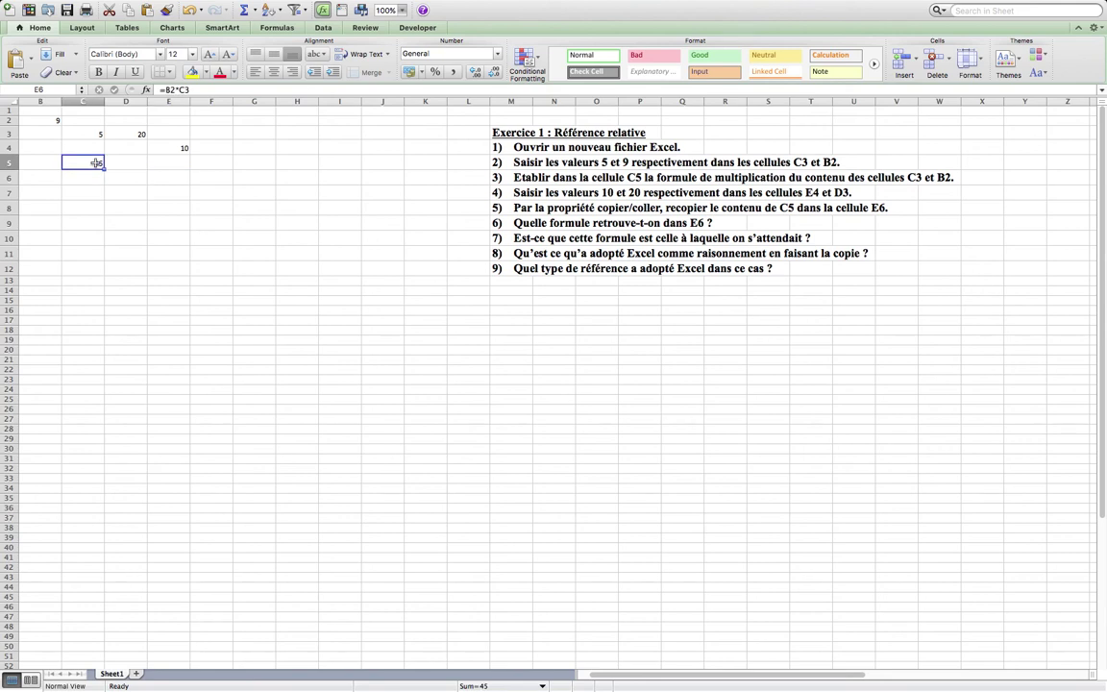
pyautogui.rightClick(95, 165)
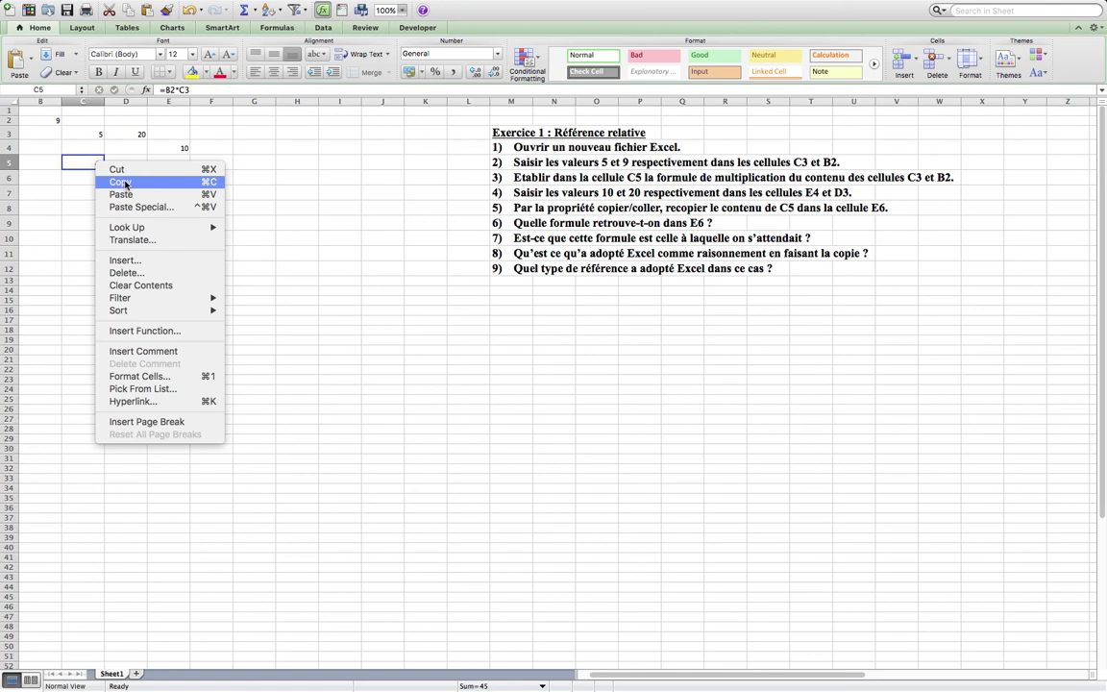
pyautogui.click(125, 182)
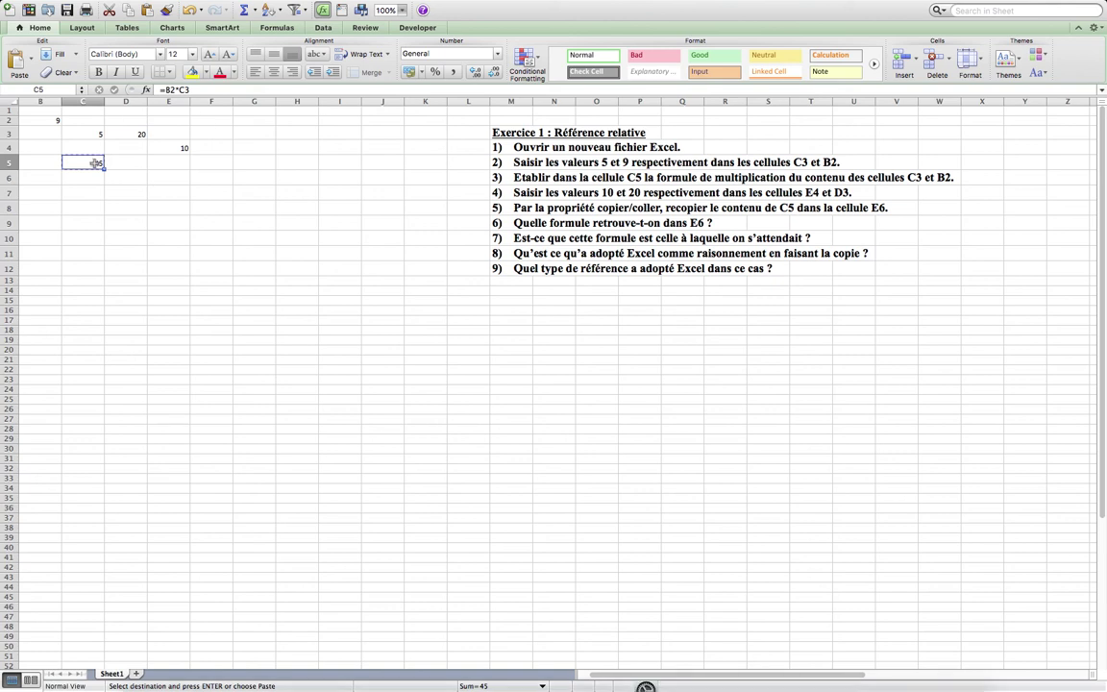
pyautogui.click(169, 179)
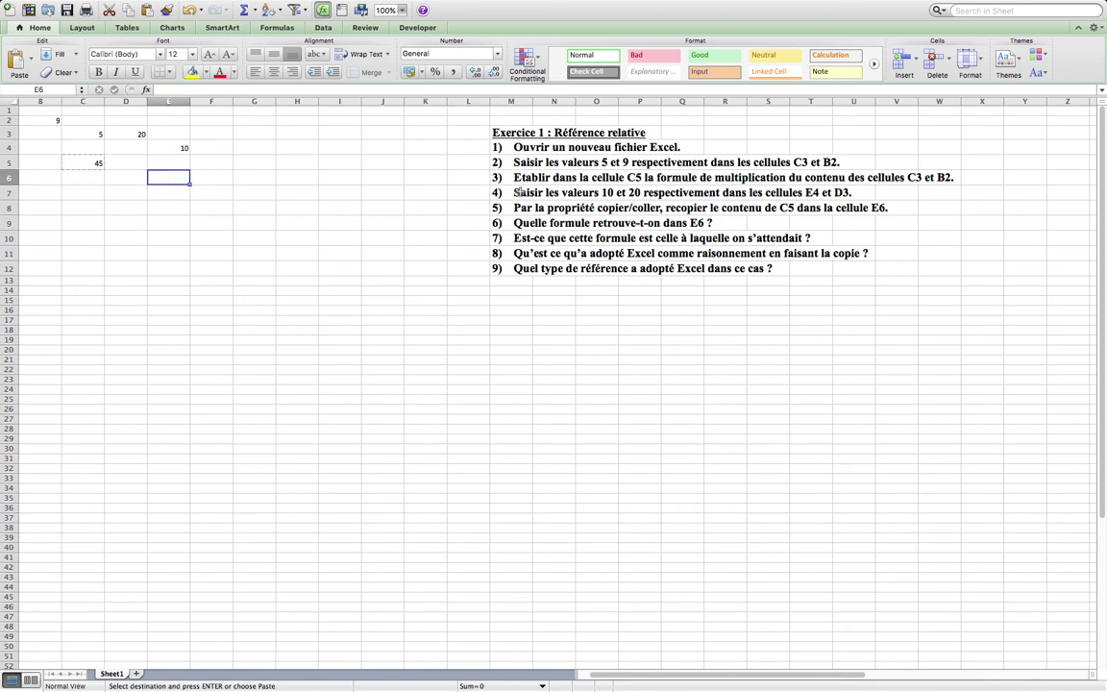
pyautogui.rightClick(165, 177)
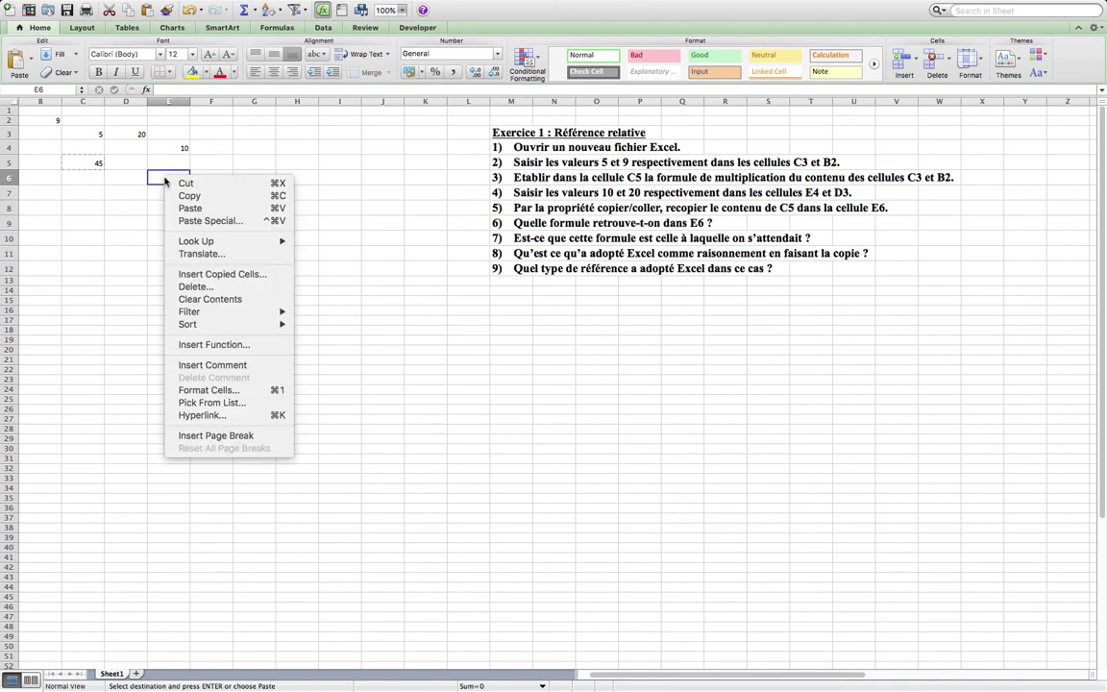
pyautogui.click(204, 209)
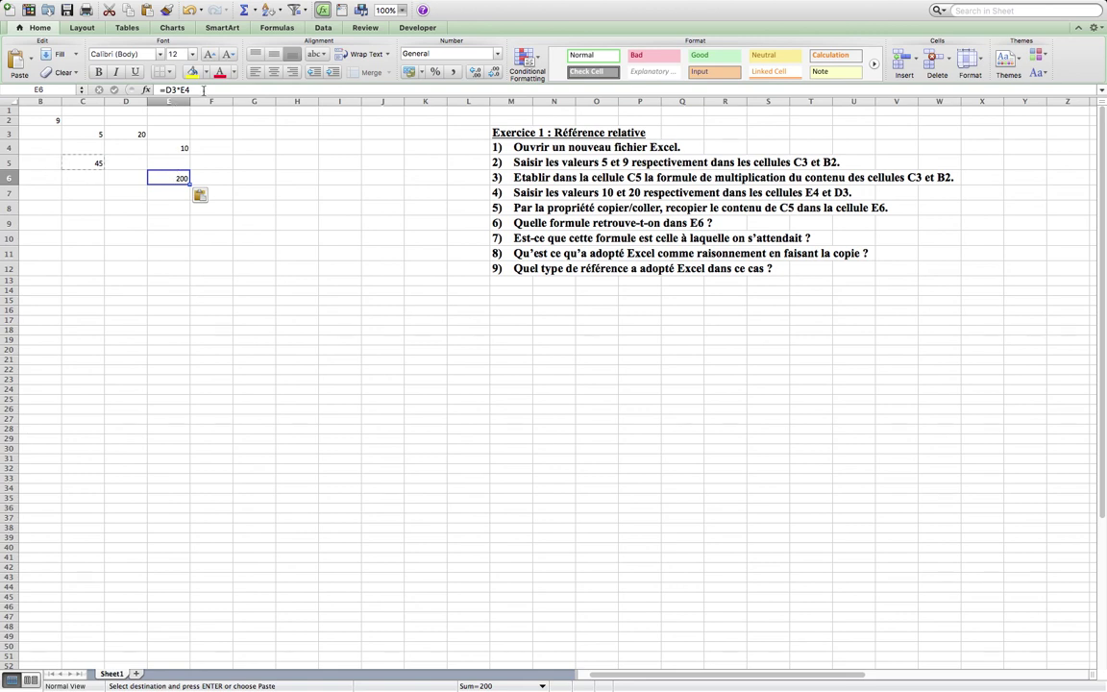
pyautogui.click(159, 89)
pyautogui.click(148, 89)
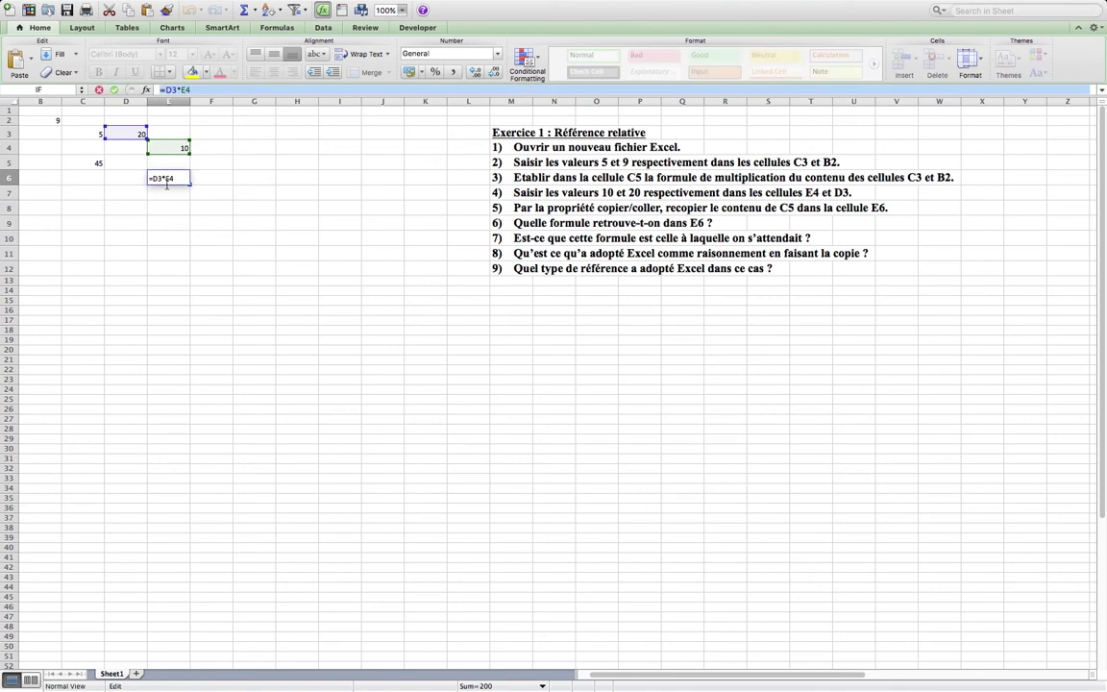
pyautogui.click(95, 165)
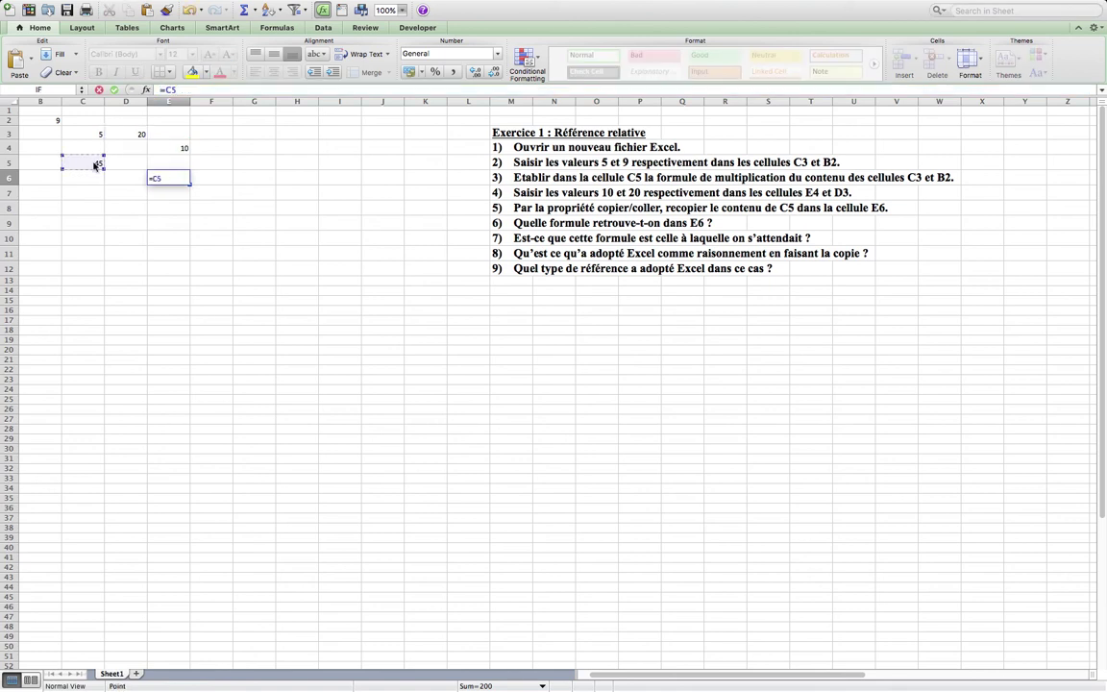
pyautogui.click(189, 9)
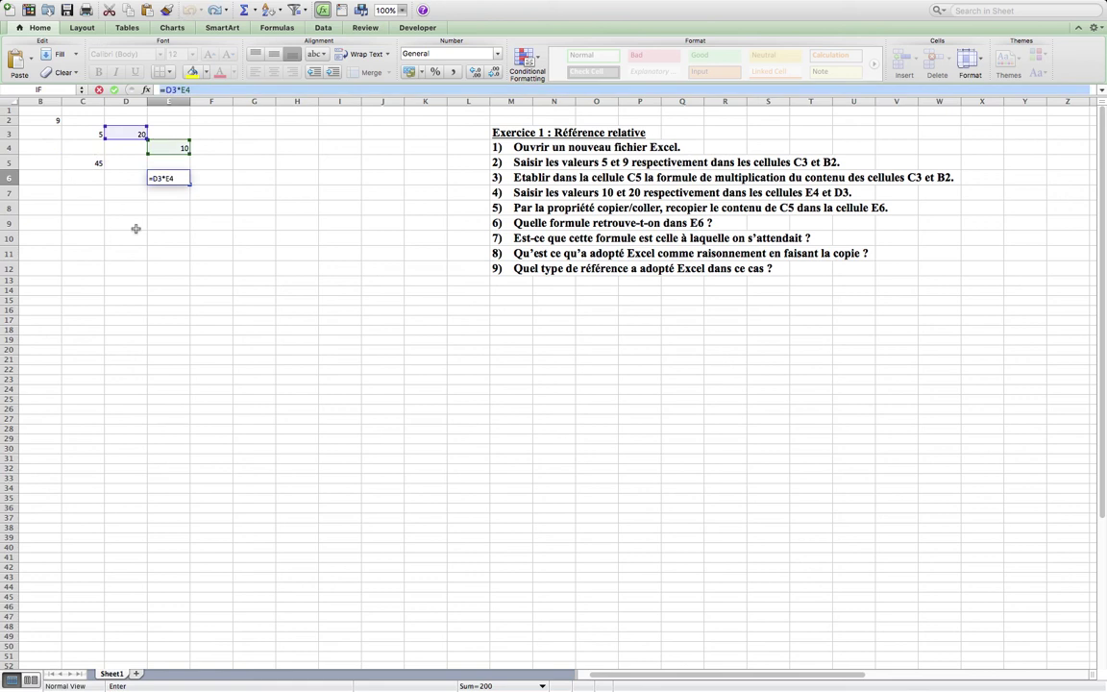
pyautogui.press('super+z')
pyautogui.press('Left')
pyautogui.press('Down')
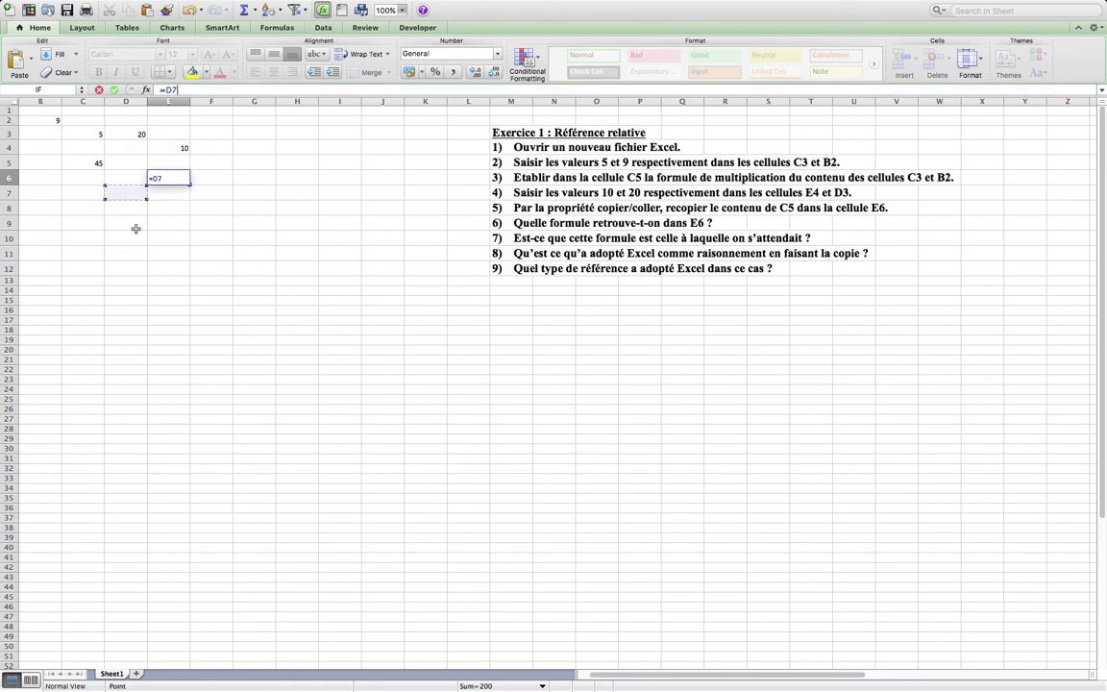
pyautogui.click(184, 10)
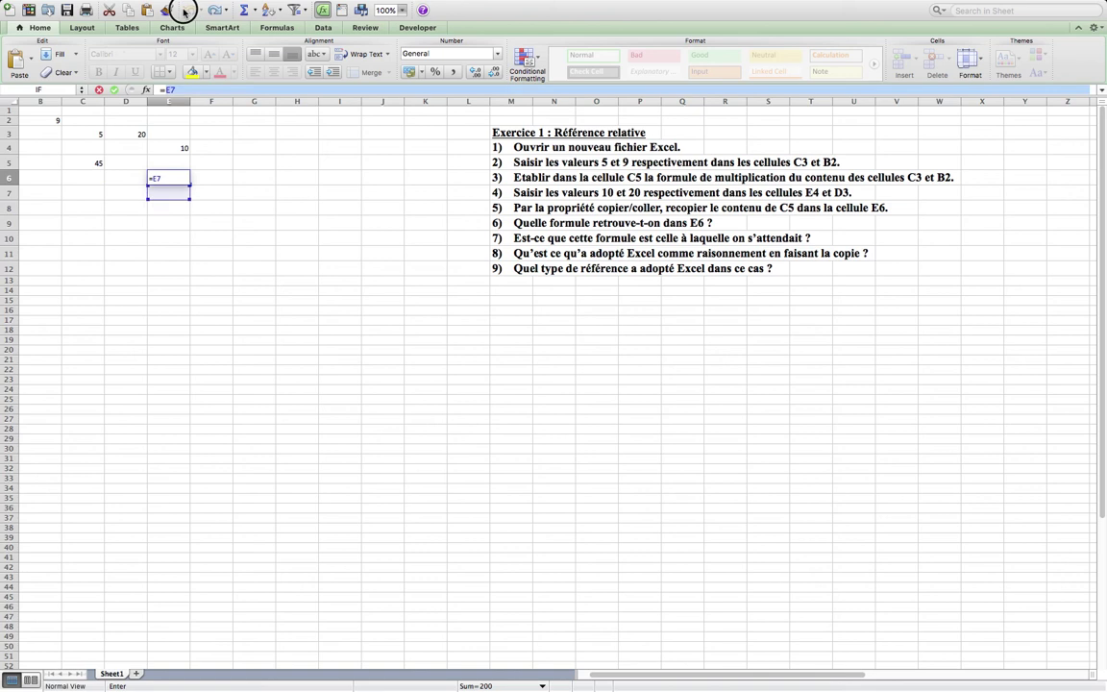
# Step: Delete the unwanted formula from cell E6, leaving the cell empty
pyautogui.click(170, 178)
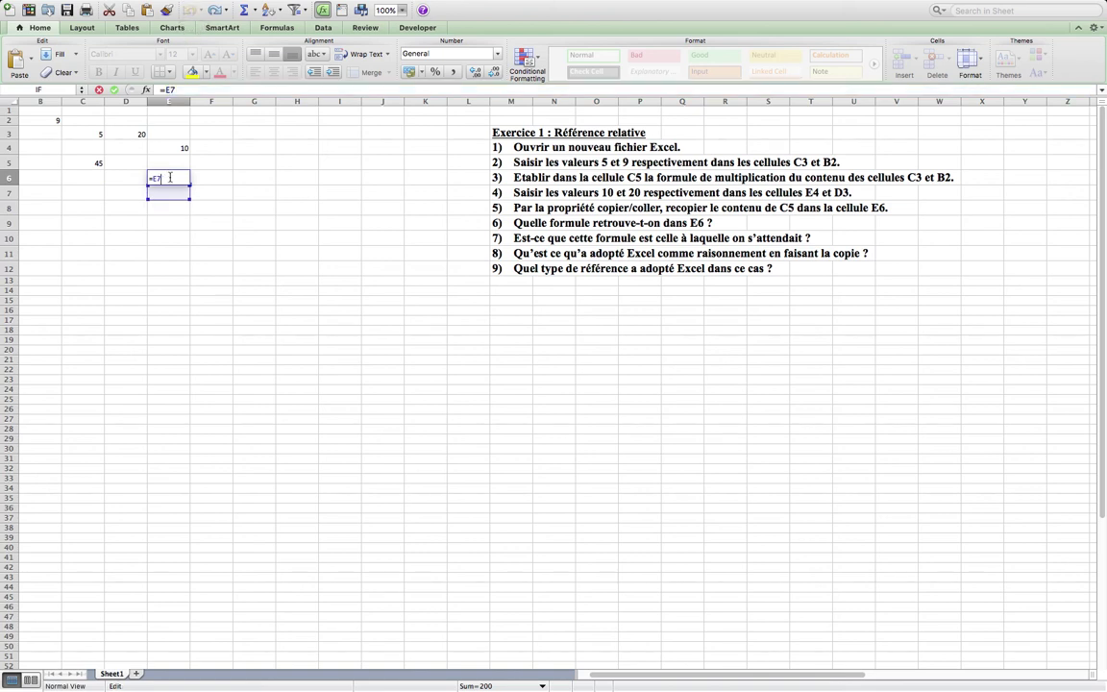
pyautogui.press('BackSpace')
pyautogui.press('BackSpace')
pyautogui.press('BackSpace')
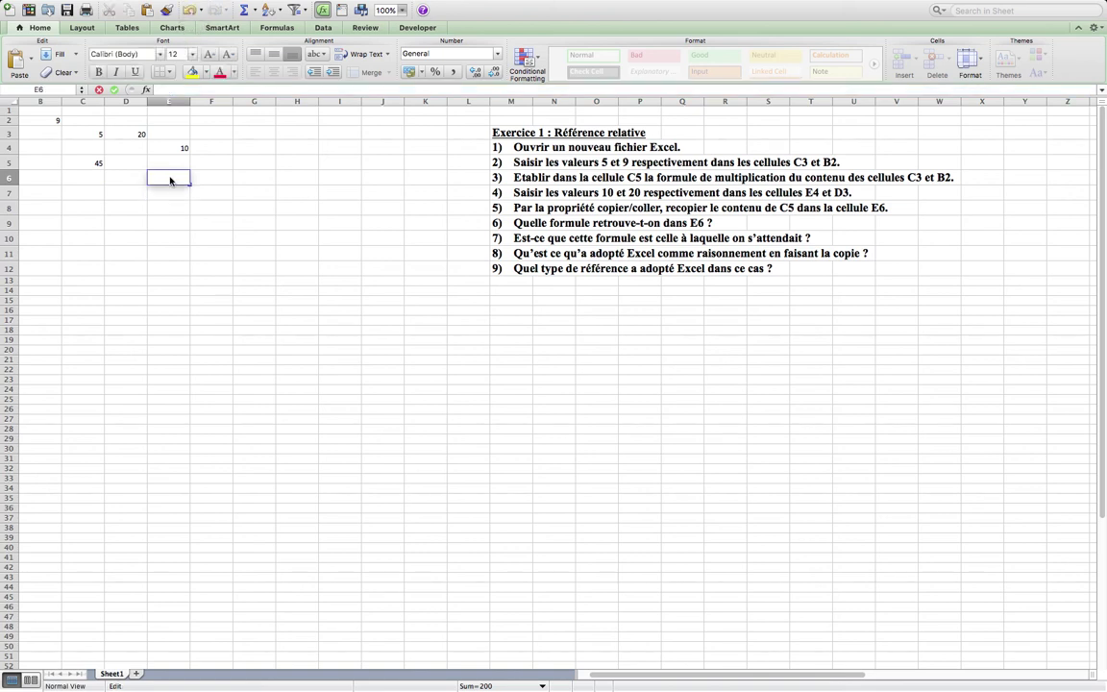
# Step: Copy the formula from C5 into E6, then compare the formulas of the two cells
pyautogui.click(96, 162)
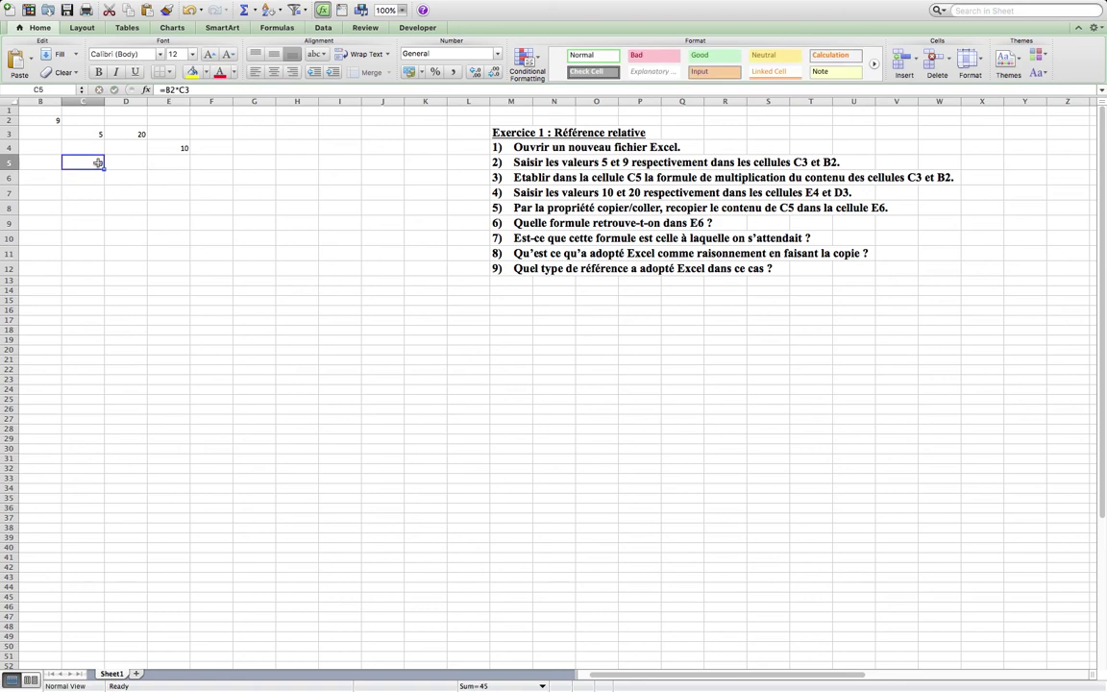
pyautogui.rightClick(93, 161)
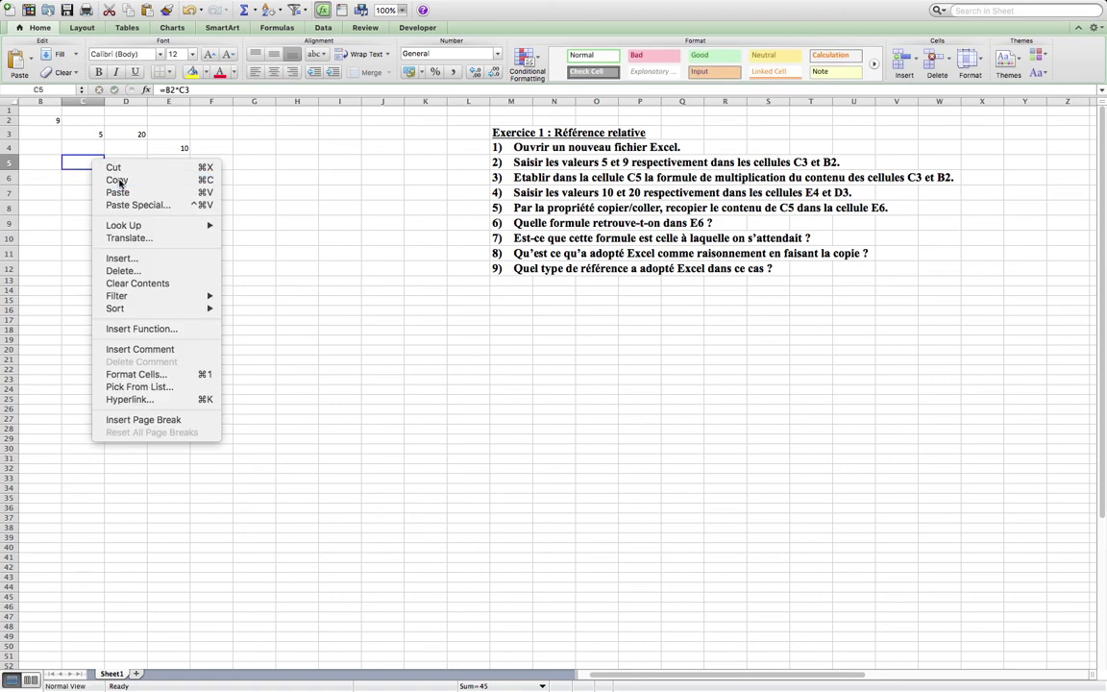
pyautogui.click(113, 180)
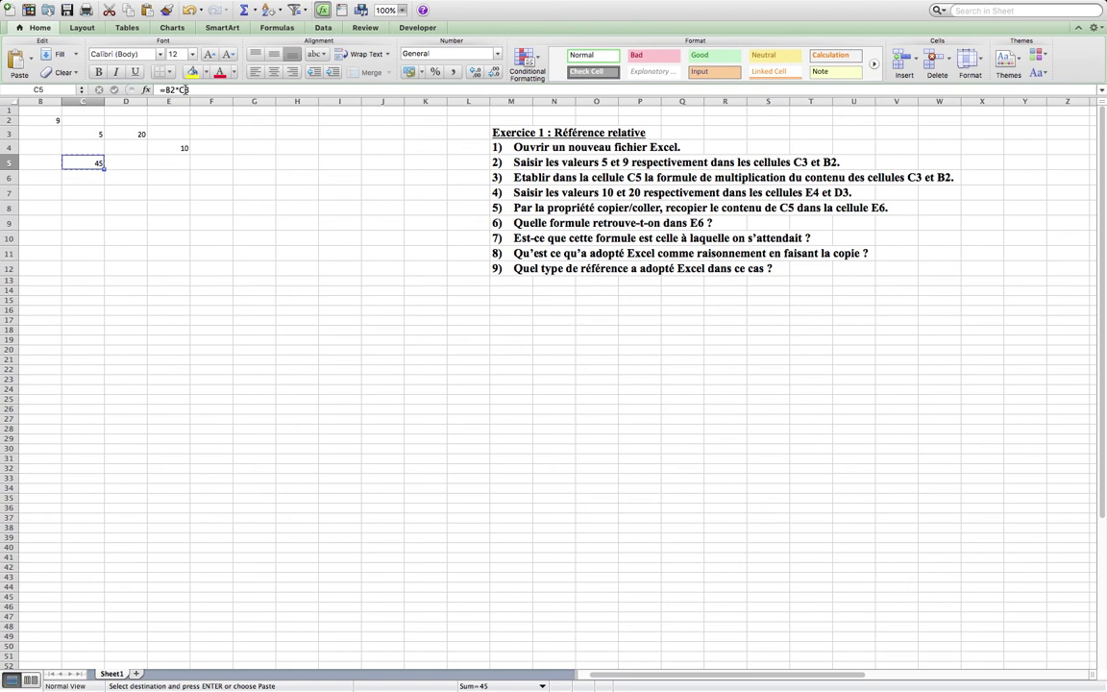
pyautogui.click(168, 178)
pyautogui.rightClick(170, 178)
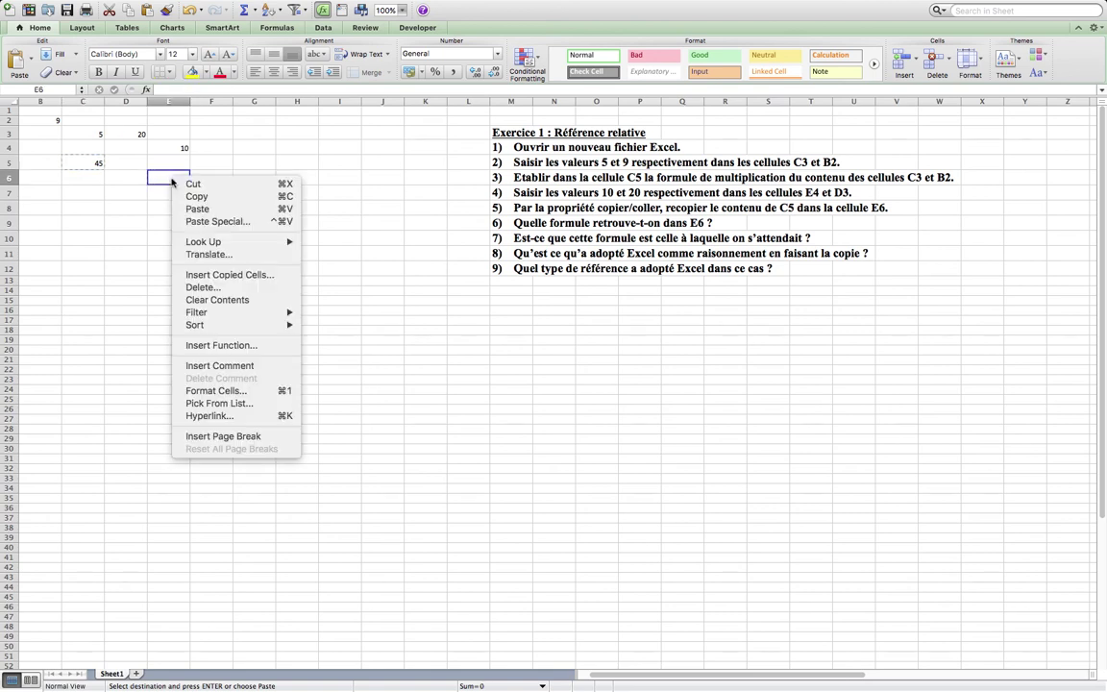
pyautogui.click(203, 212)
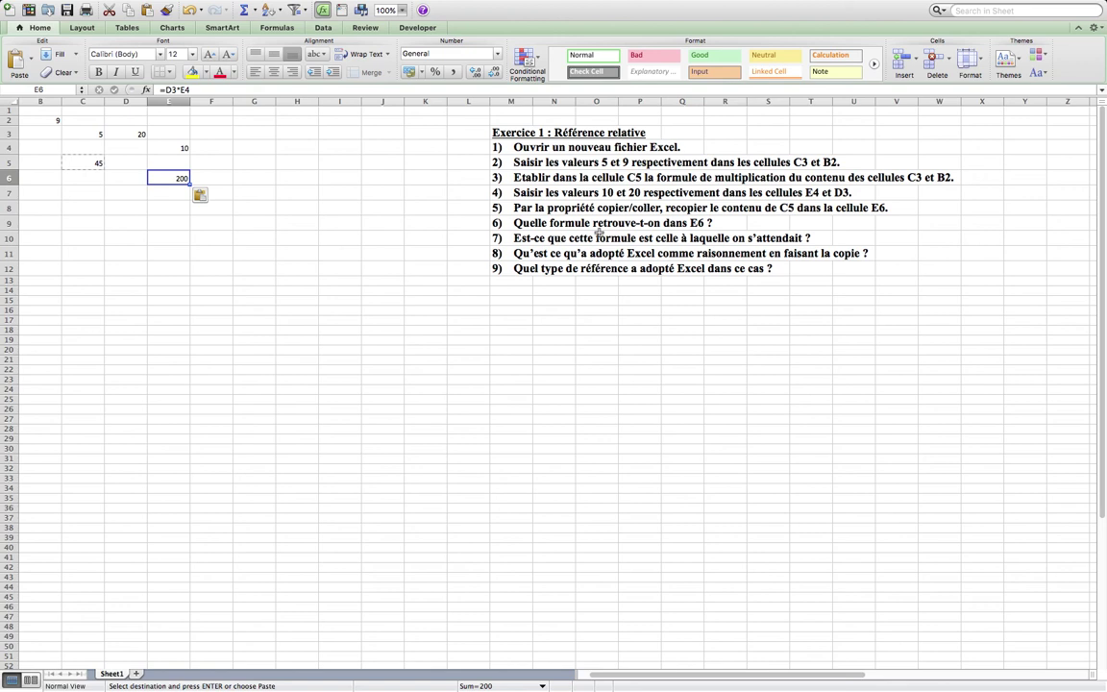
pyautogui.click(94, 164)
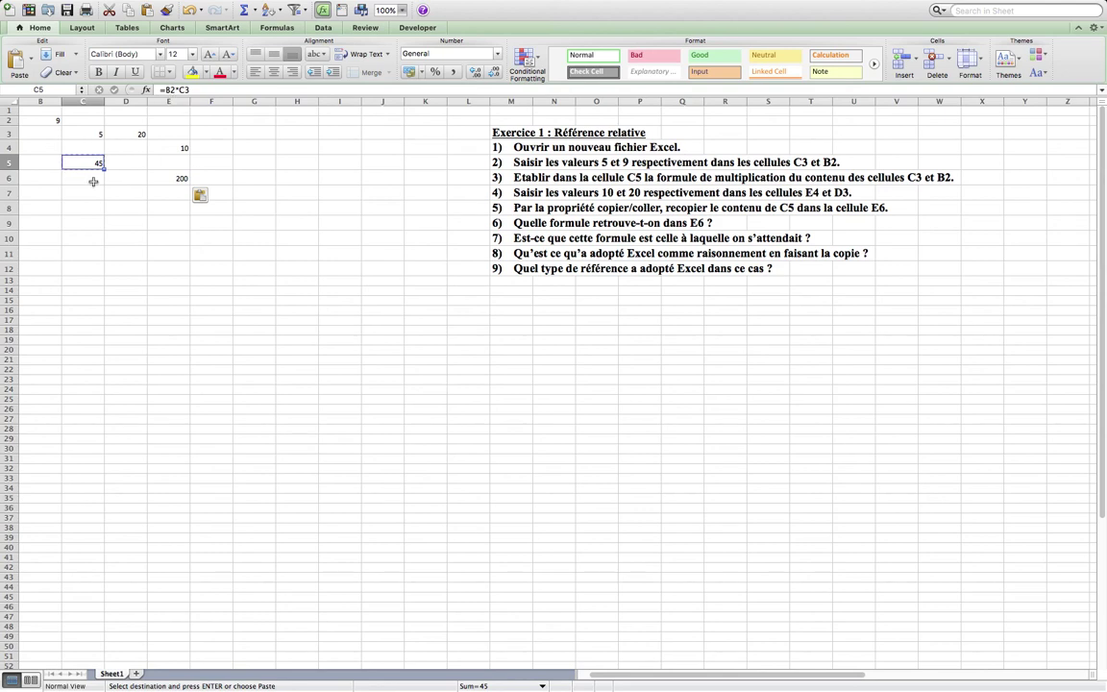
pyautogui.click(161, 178)
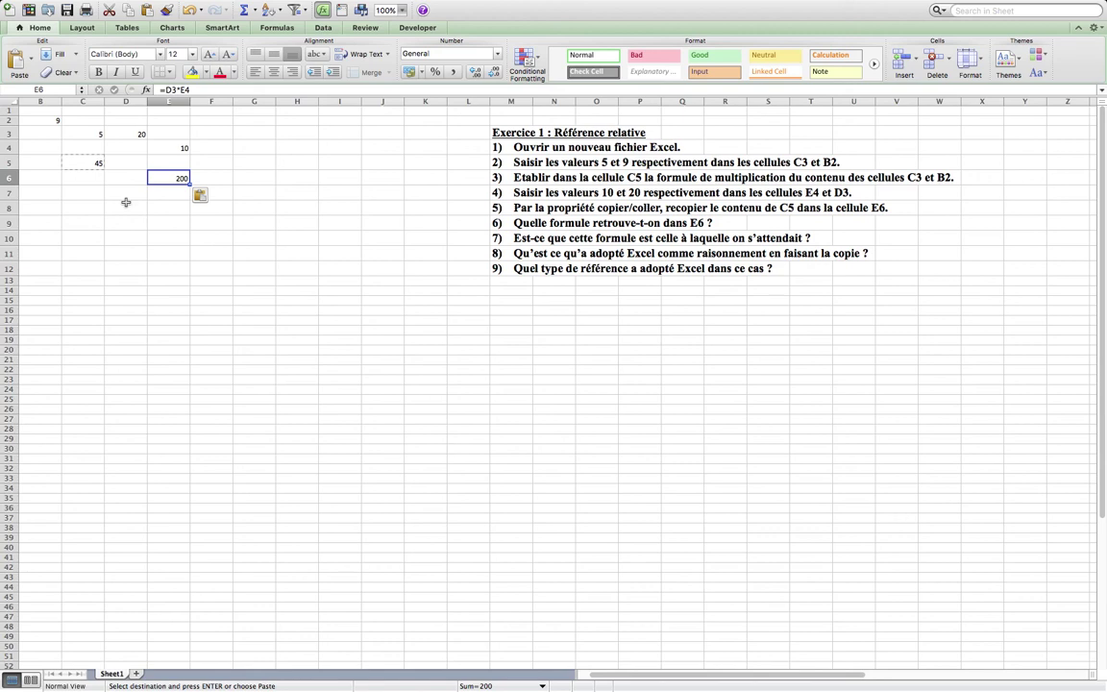
# Step: Format the cell range B2:E6 as bold with font size 20
pyautogui.click(46, 120)
pyautogui.hotkey('shift', 'Right')
pyautogui.hotkey('shift', 'Right')
pyautogui.hotkey('shift', 'Right')
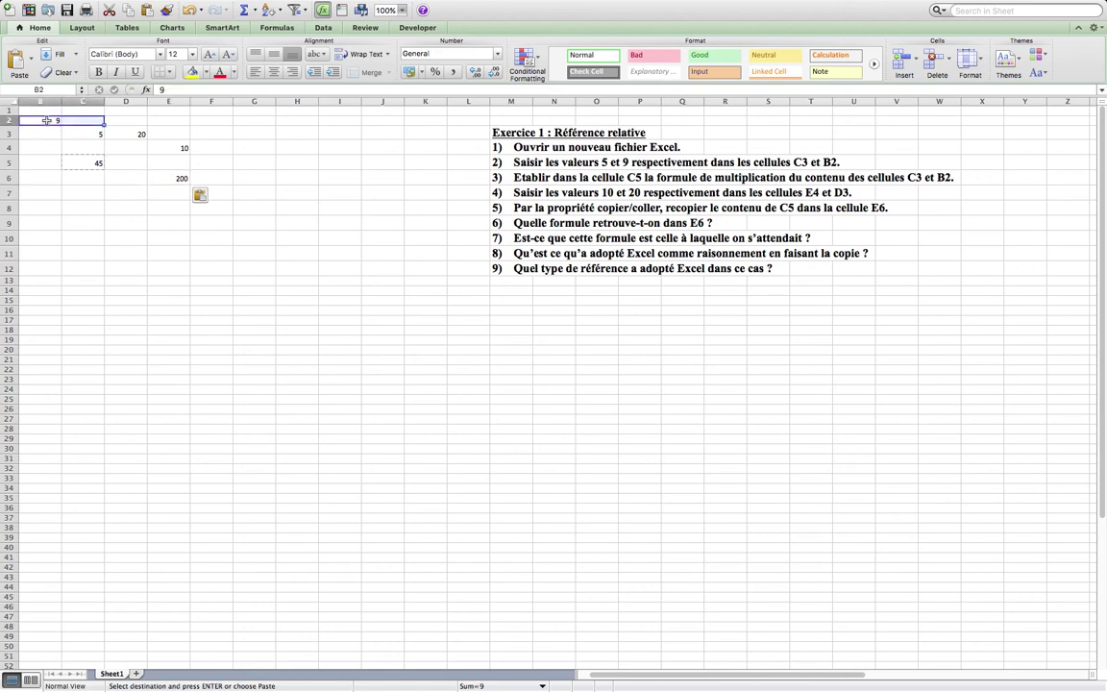
pyautogui.hotkey('shift', 'Down')
pyautogui.hotkey('shift', 'Down')
pyautogui.hotkey('shift', 'Down')
pyautogui.hotkey('shift', 'Down')
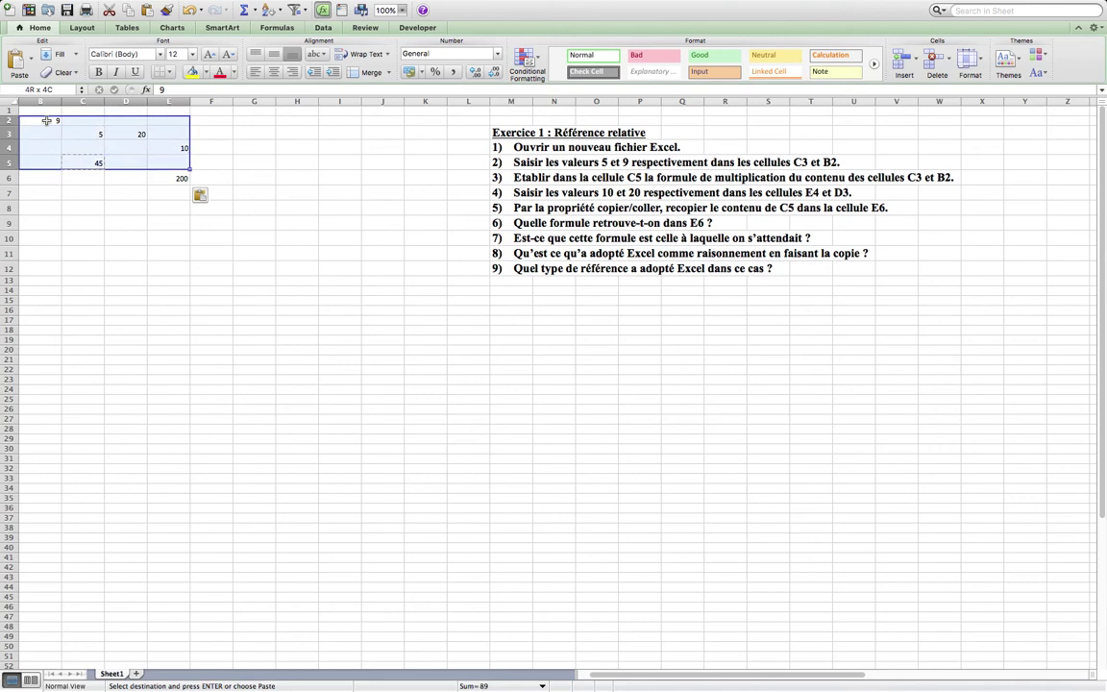
pyautogui.click(98, 72)
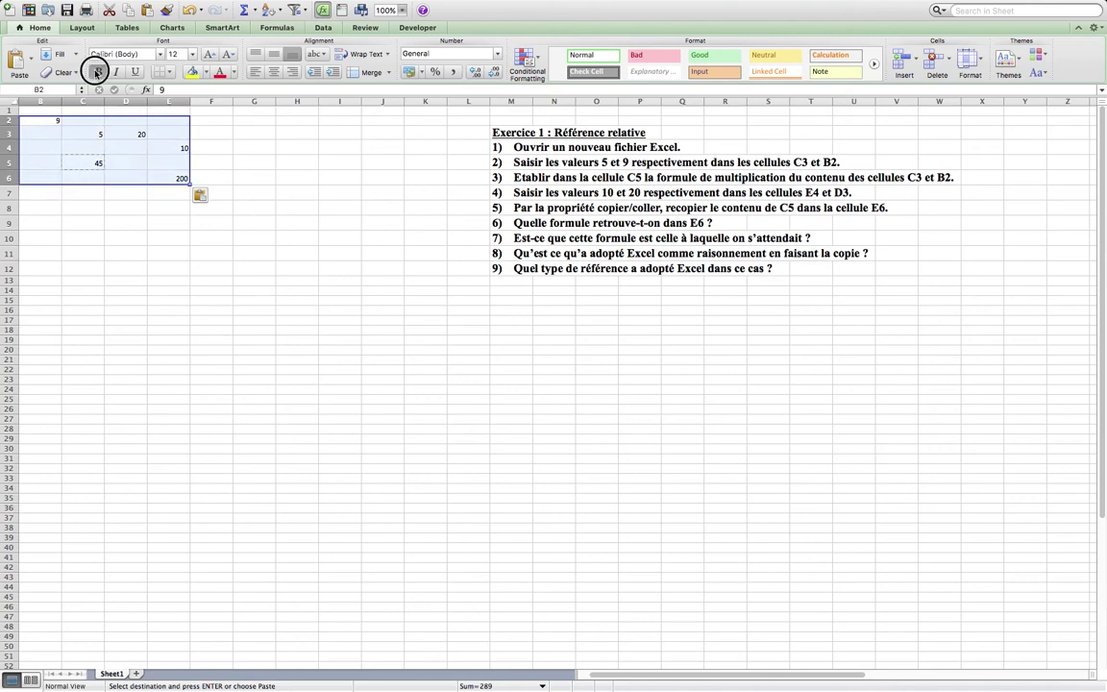
pyautogui.click(194, 54)
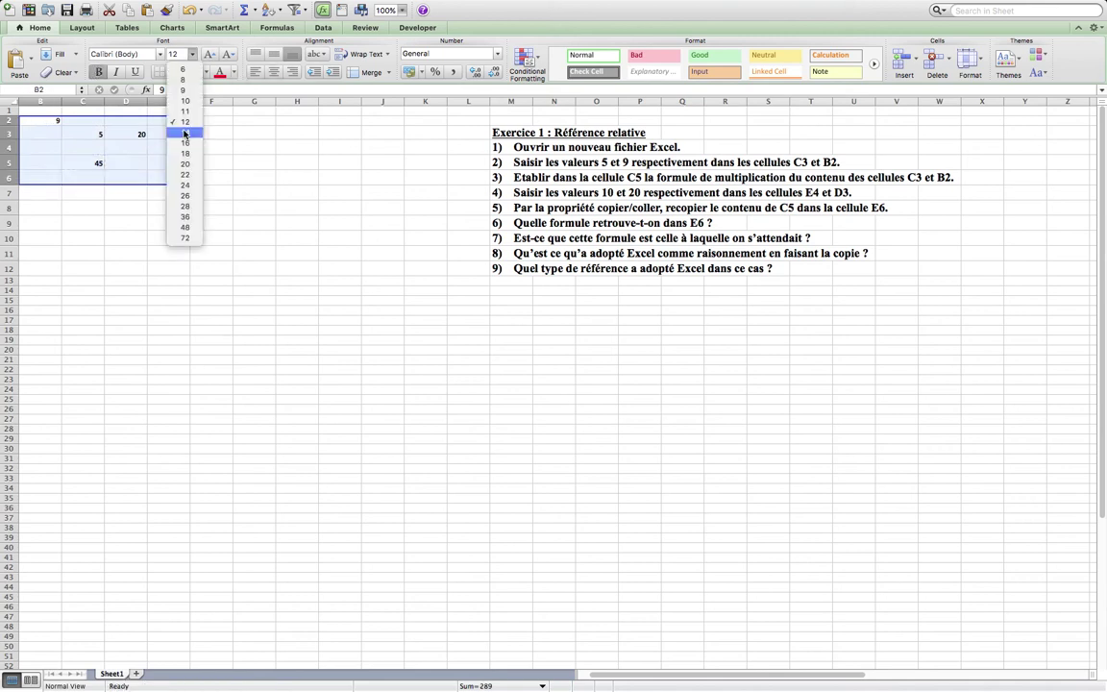
pyautogui.click(184, 163)
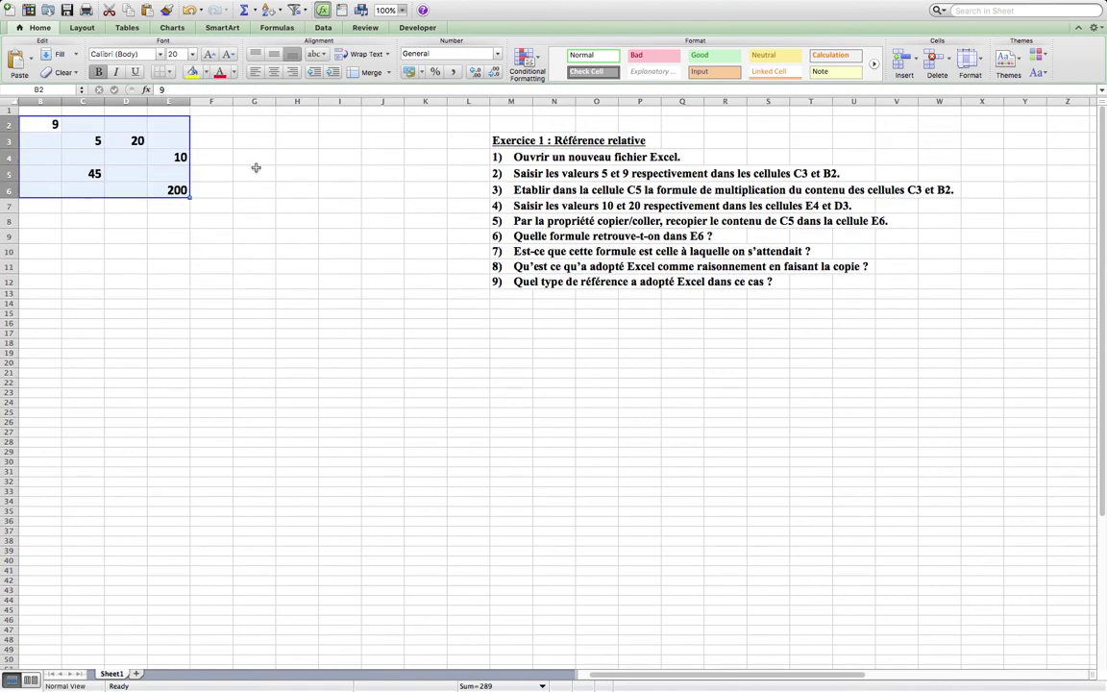